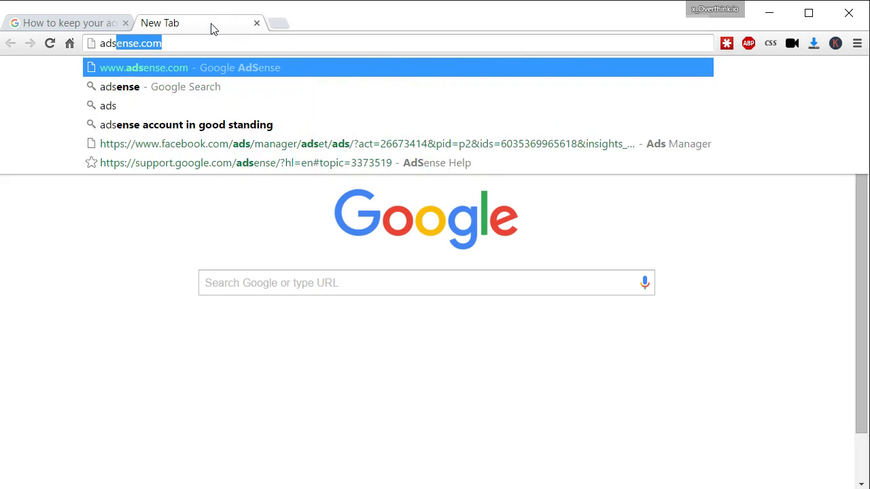
# Search Google for 'adsense account in good standing', correcting the typos in the query
pyautogui.write('enese')
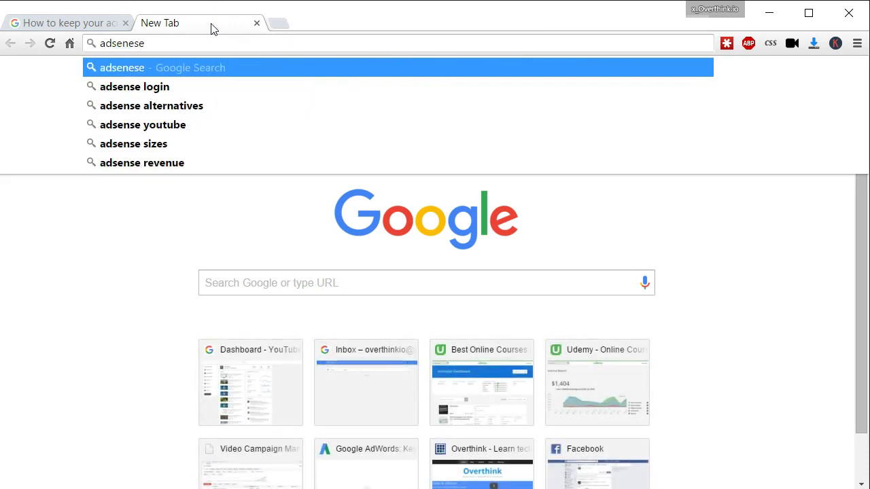
pyautogui.press('BackSpace')
pyautogui.press('BackSpace')
pyautogui.press('BackSpace')
pyautogui.press('BackSpace')
pyautogui.press('BackSpace')
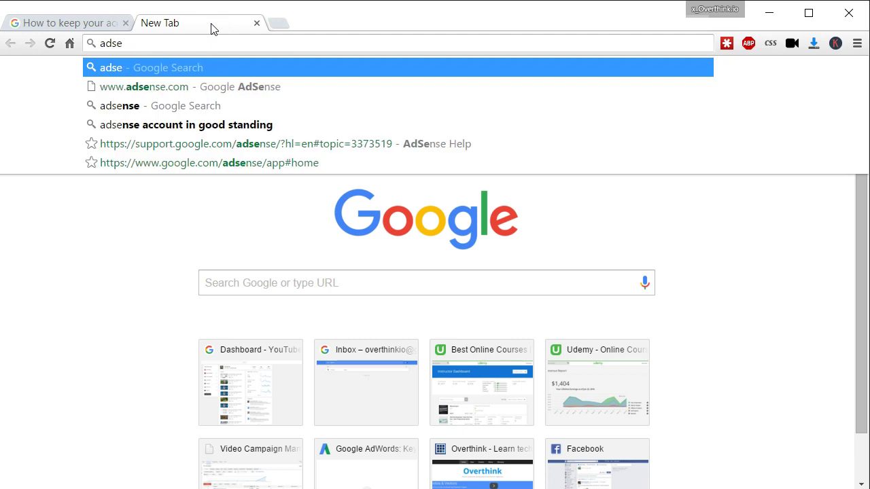
pyautogui.write('nse')
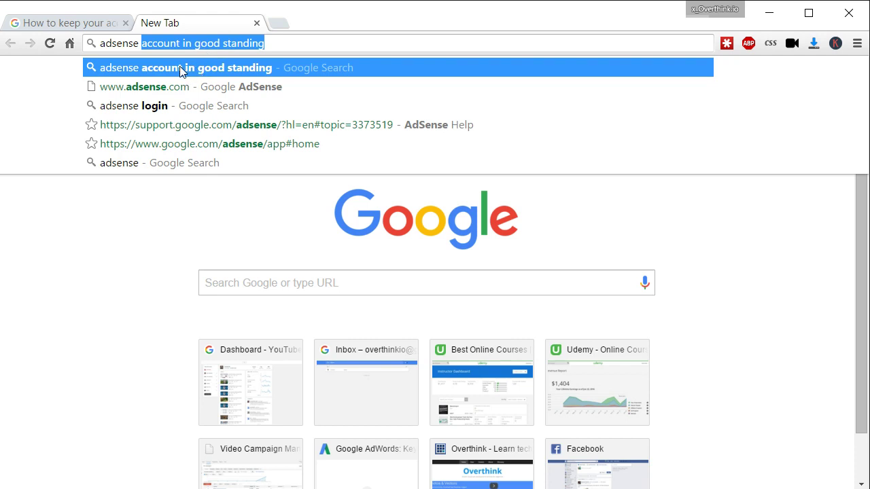
pyautogui.click(246, 69)
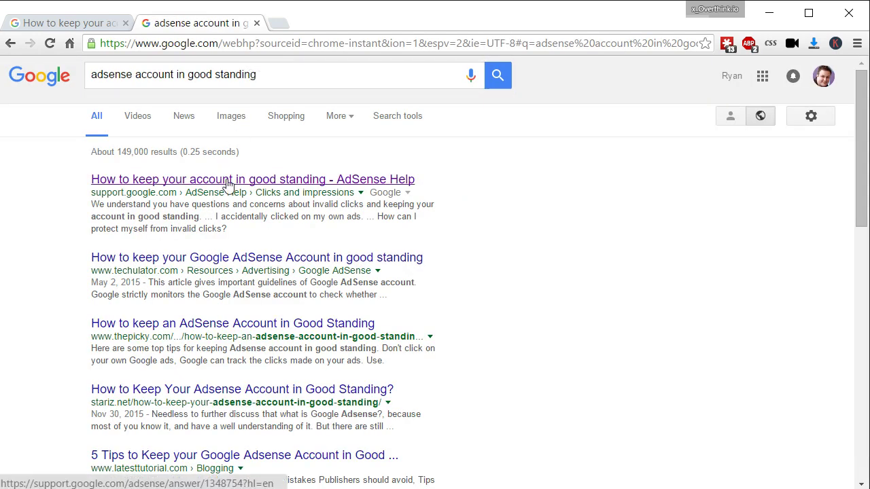
# Close the search results tab and scroll through the good-standing article's question list
pyautogui.click(256, 23)
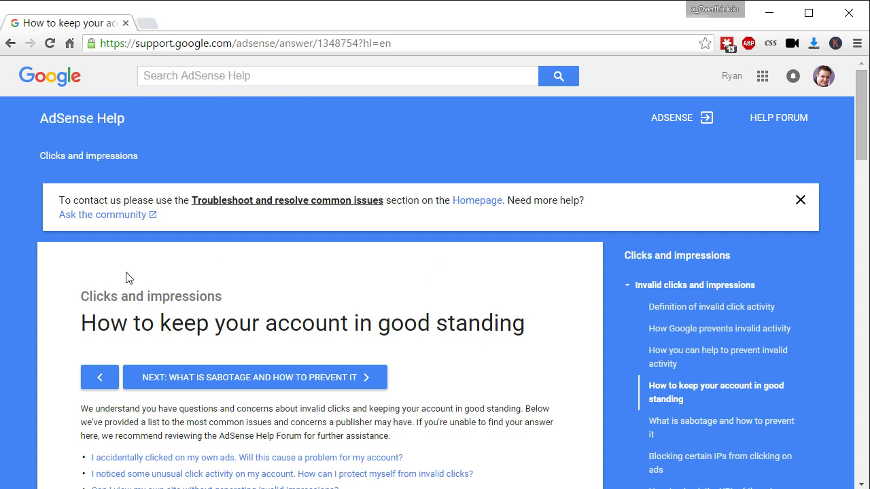
pyautogui.scroll(-2, 58, 289)
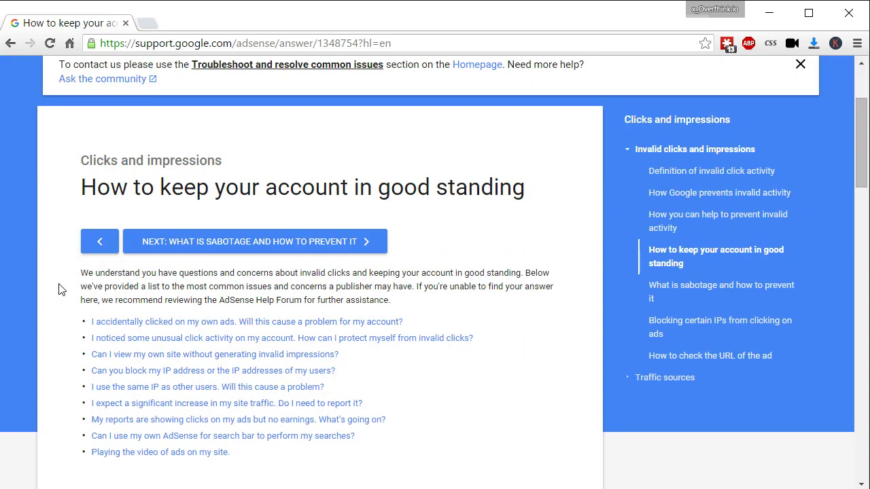
pyautogui.scroll(-1, 58, 290)
pyautogui.scroll(-4, 59, 289)
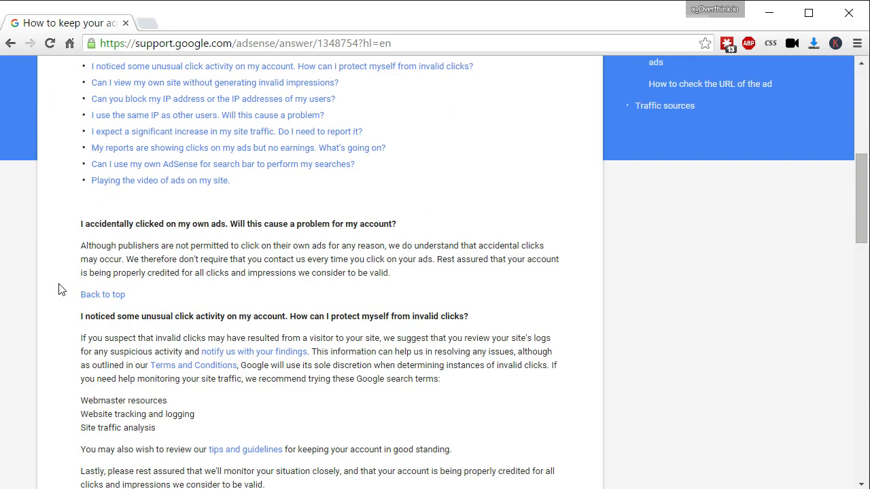
pyautogui.scroll(6, 59, 290)
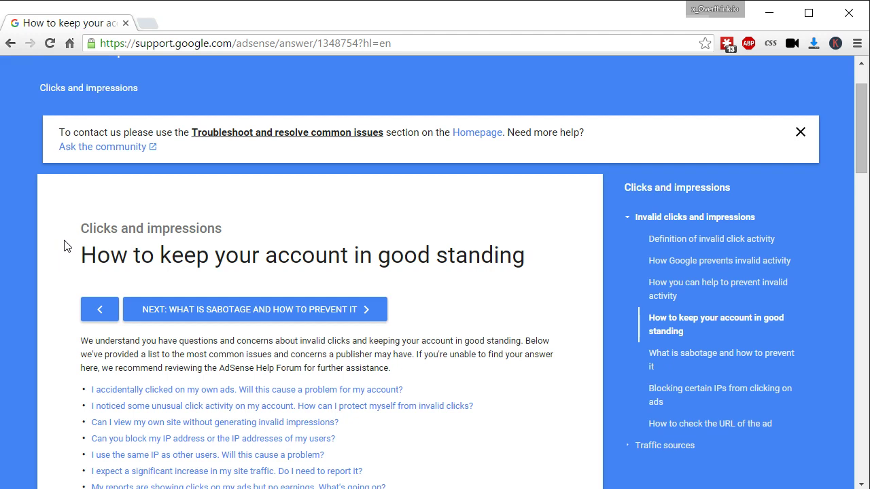
pyautogui.scroll(-2, 66, 246)
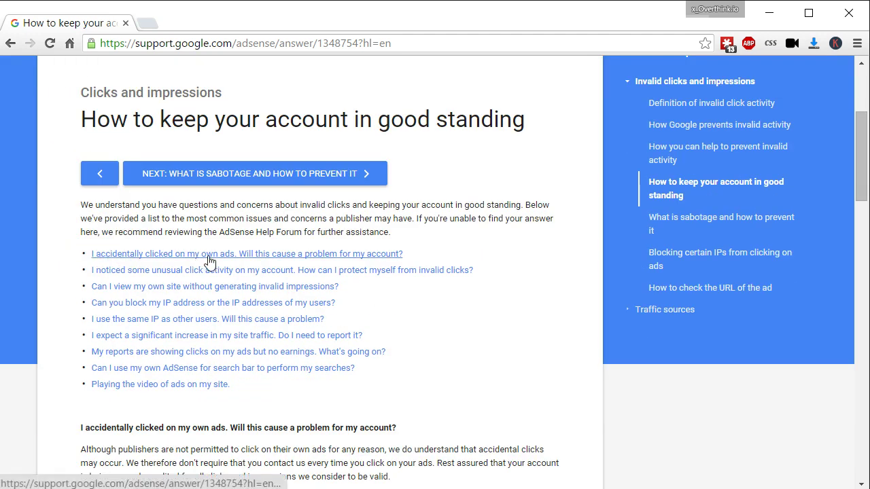
# Jump to the 'I accidentally clicked on my own ads' answer and read it
pyautogui.click(306, 256)
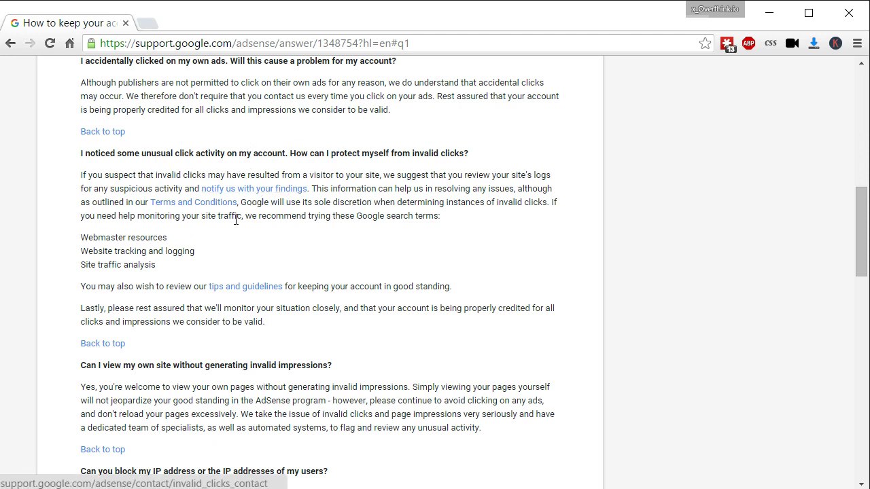
pyautogui.scroll(8, 55, 358)
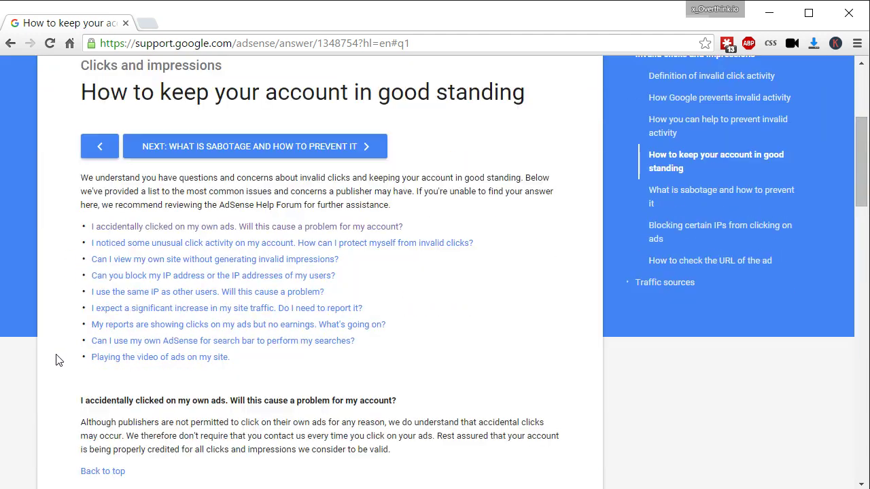
pyautogui.scroll(-2, 54, 360)
# Read the 'I expect a significant increase in my site traffic' answer, then scroll back up
pyautogui.click(234, 312)
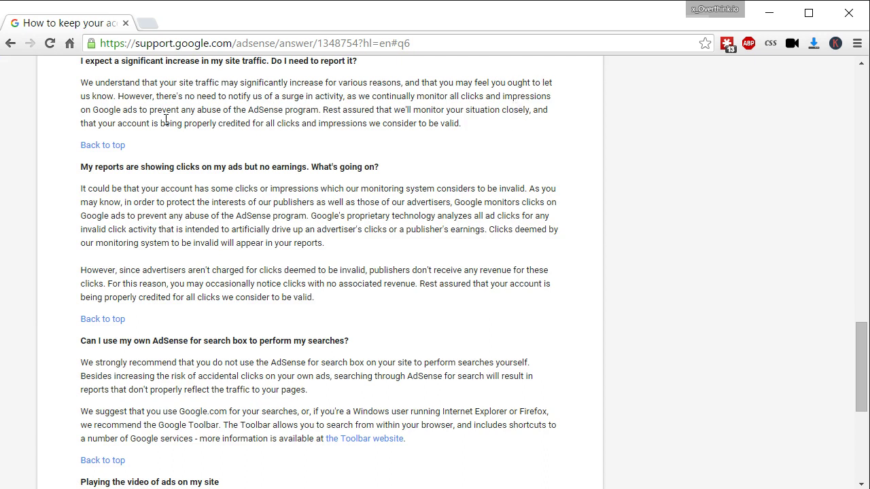
pyautogui.moveTo(76, 89); pyautogui.dragTo(381, 123)
pyautogui.click(484, 140)
pyautogui.scroll(20, 401, 461)
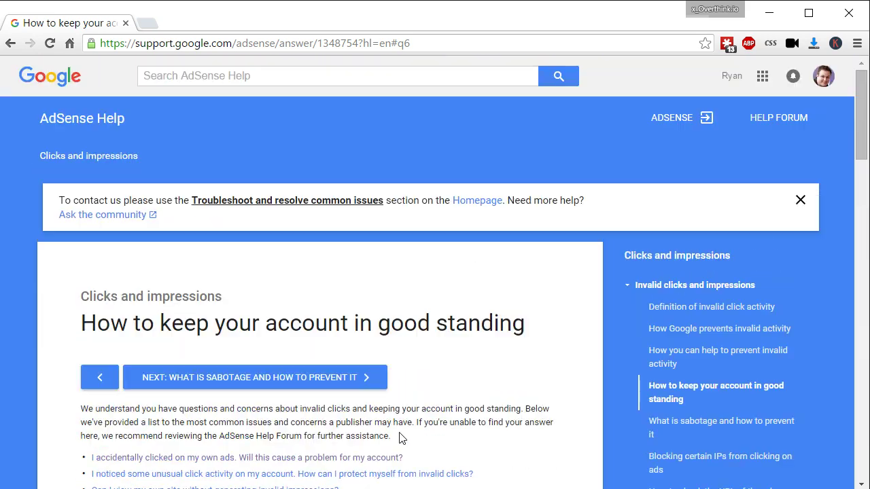
pyautogui.scroll(-8, 402, 452)
pyautogui.scroll(10, 401, 439)
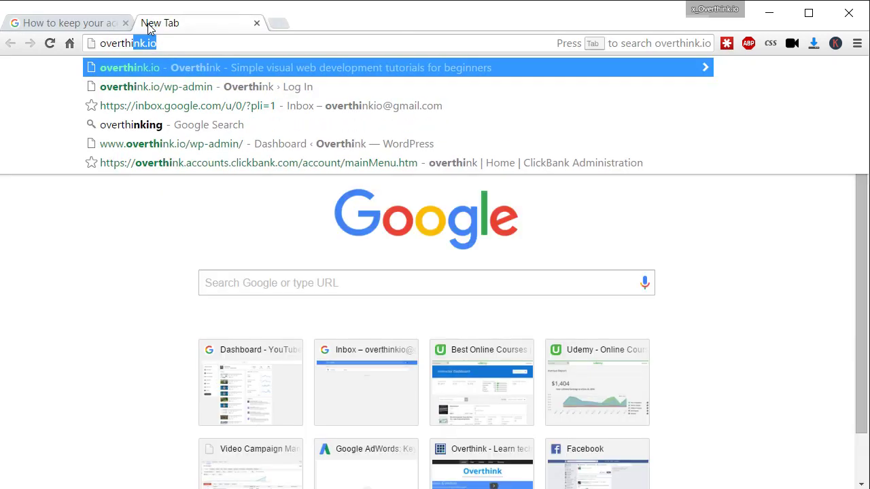
# Load overthink.io and scroll to view its banner and sidebar ads
pyautogui.click(186, 67)
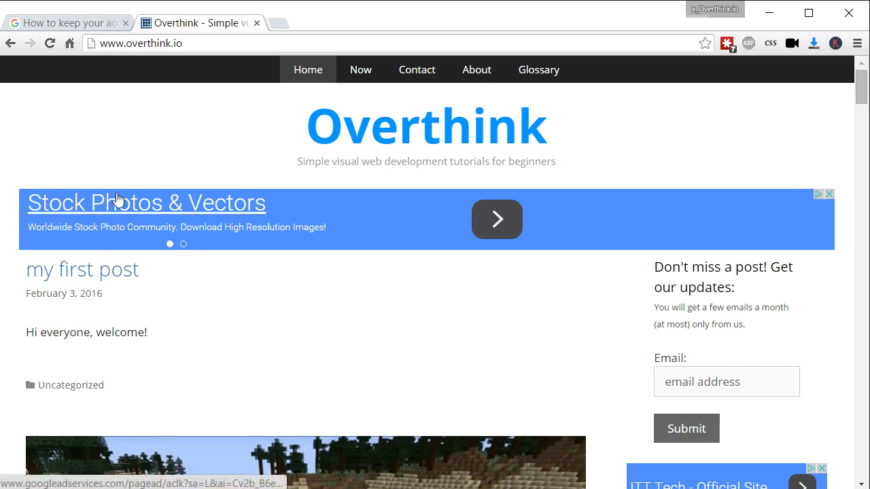
pyautogui.scroll(-6, 593, 344)
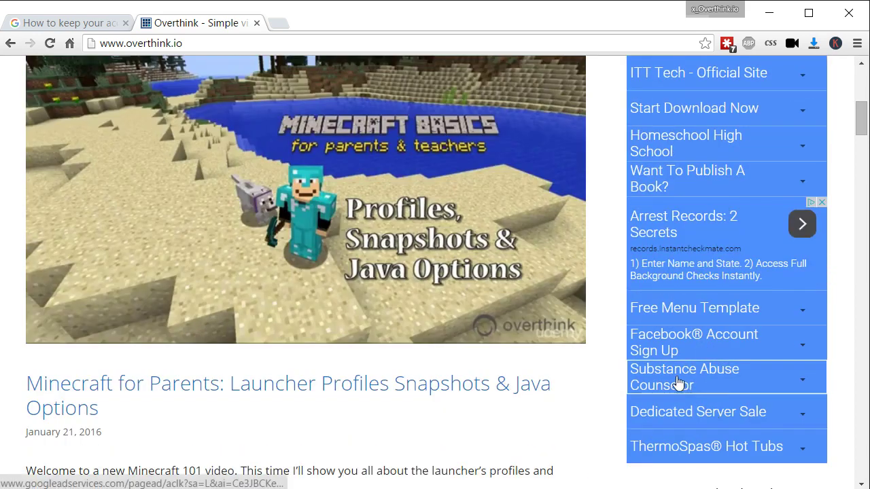
pyautogui.scroll(6, 604, 394)
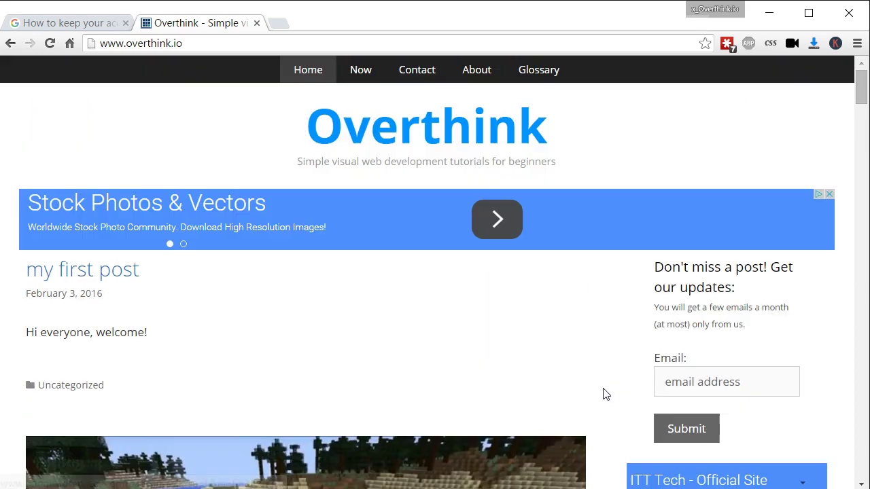
# Switch Adblock Plus to 'Enabled on this site' for overthink.io
pyautogui.click(748, 45)
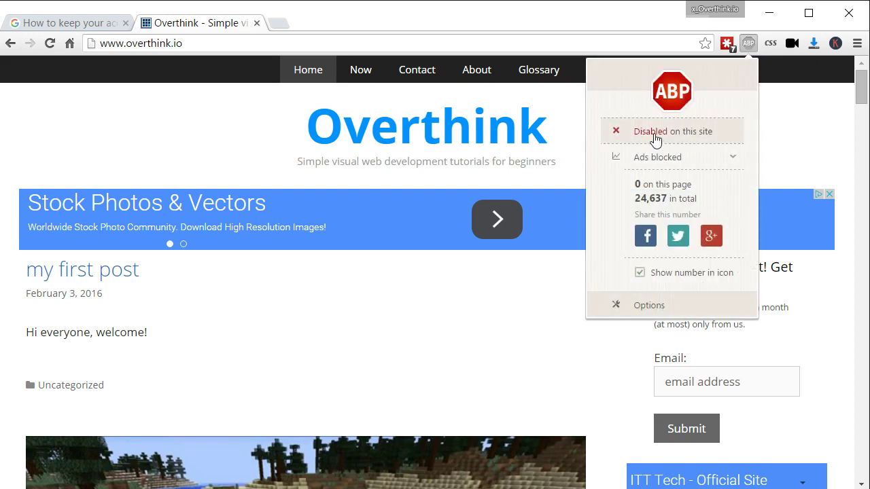
pyautogui.click(649, 138)
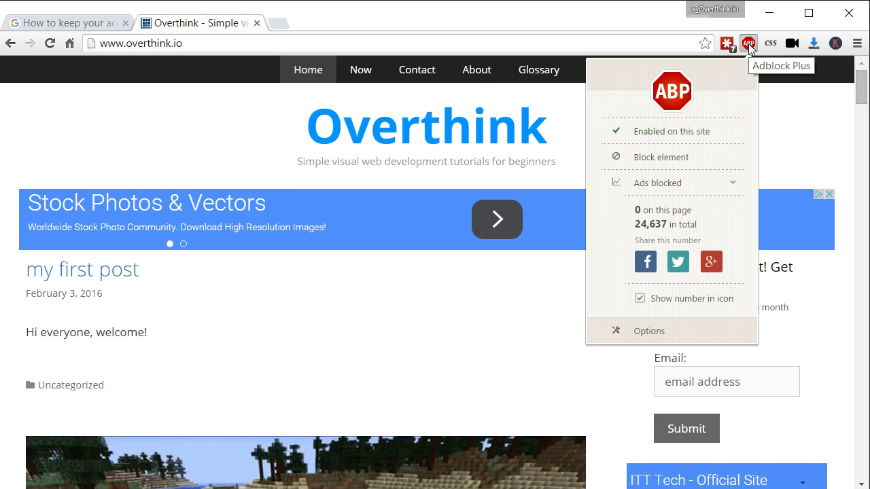
pyautogui.click(749, 44)
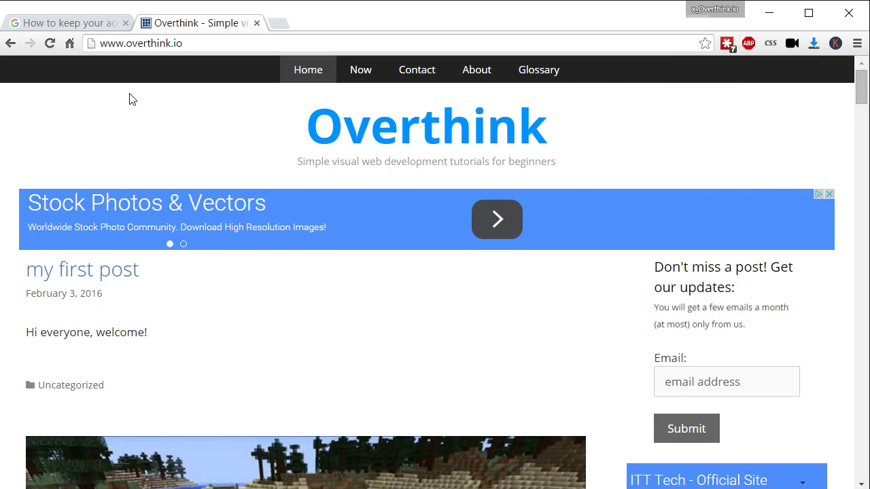
pyautogui.click(52, 44)
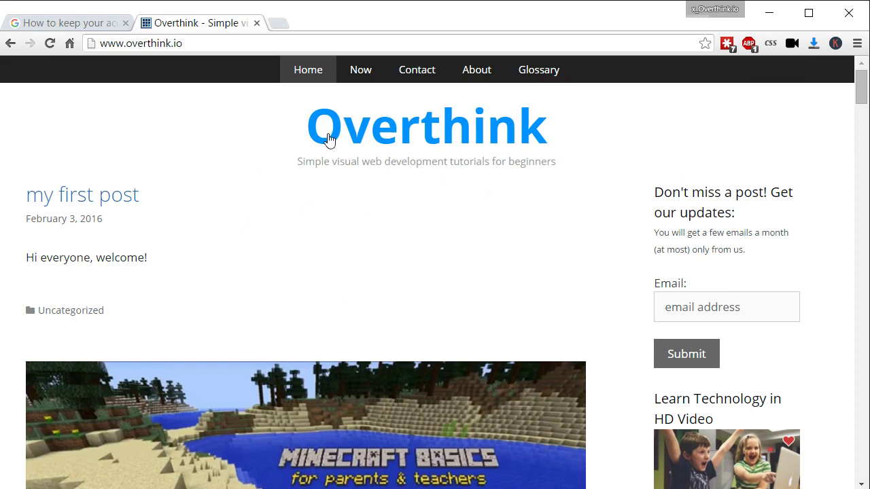
pyautogui.scroll(-6, 646, 198)
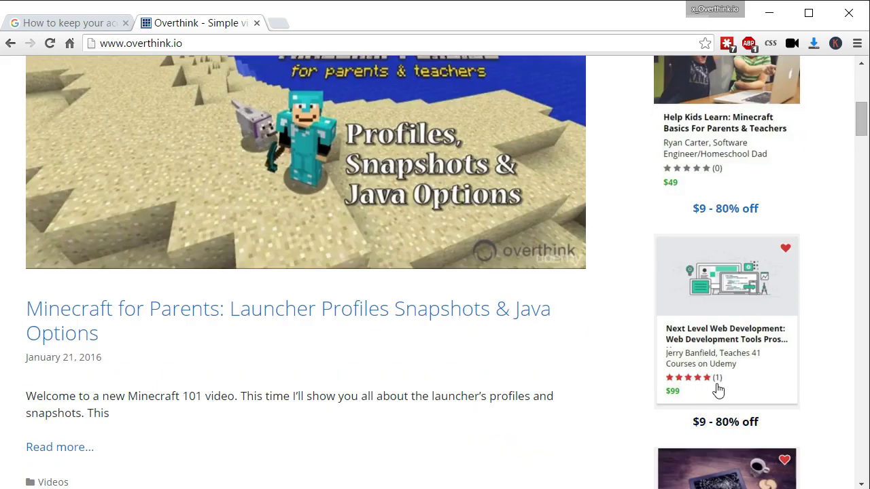
pyautogui.scroll(-7, 676, 292)
pyautogui.scroll(-5, 659, 216)
pyautogui.scroll(5, 767, 369)
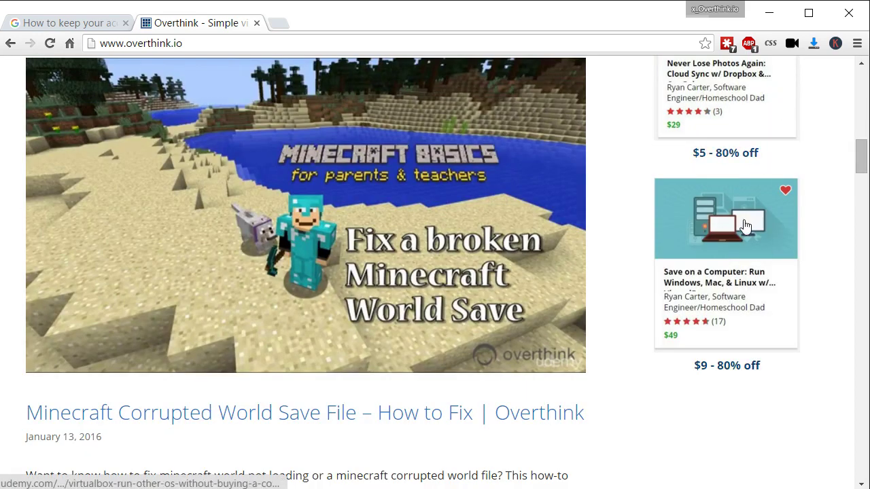
pyautogui.scroll(6, 741, 260)
pyautogui.scroll(3, 741, 260)
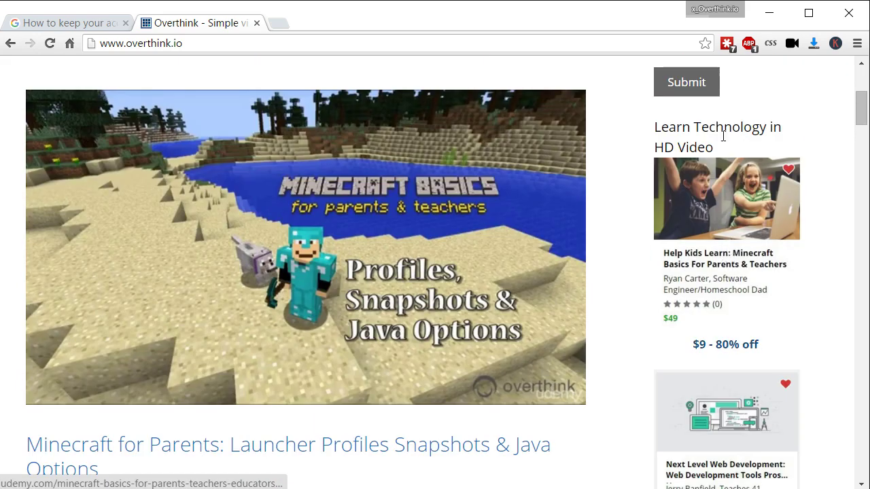
pyautogui.scroll(-4, 707, 238)
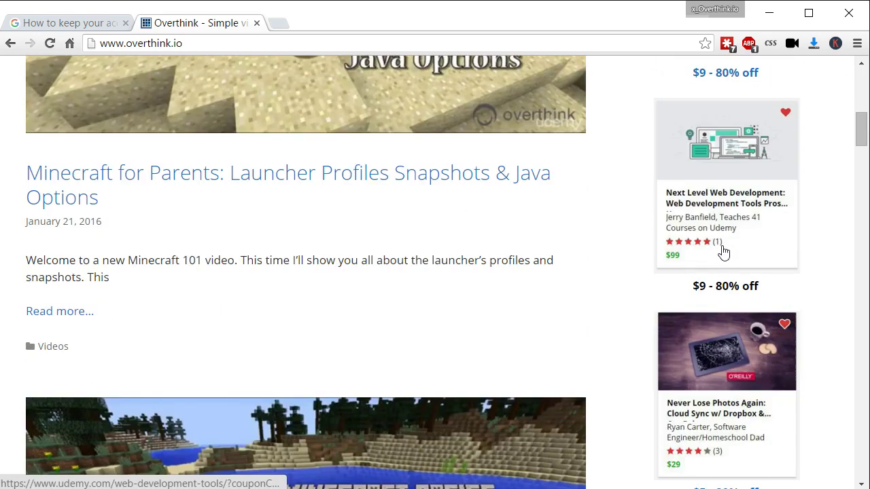
pyautogui.scroll(-7, 733, 228)
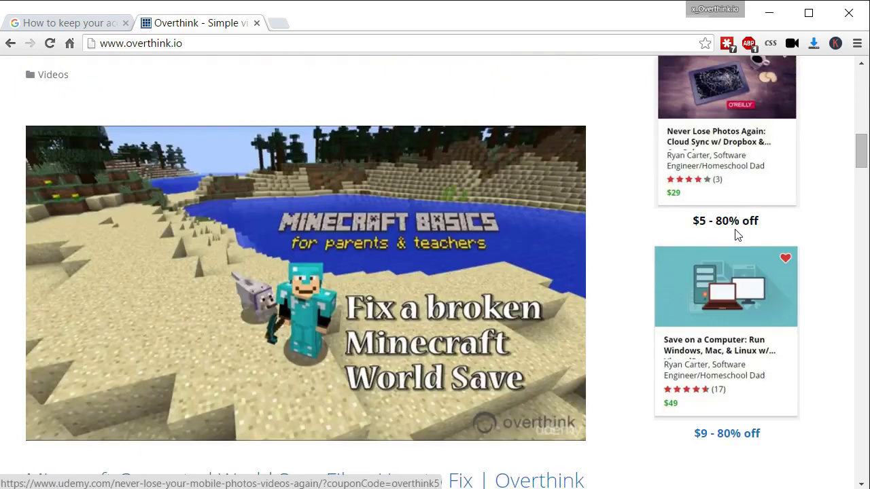
pyautogui.scroll(10, 729, 271)
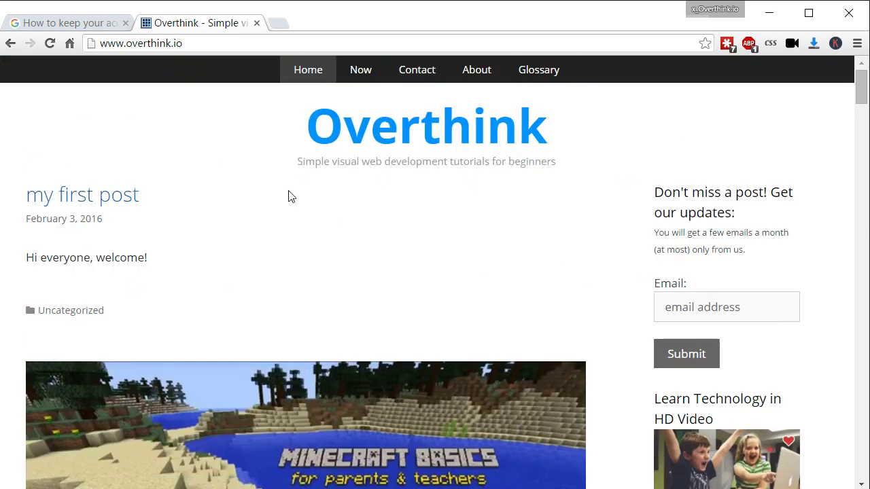
pyautogui.scroll(-15, 718, 191)
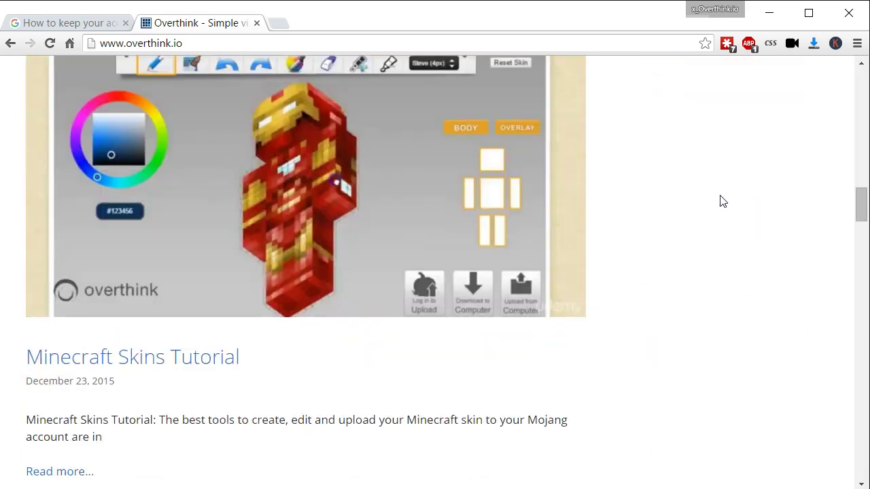
pyautogui.scroll(-15, 182, 374)
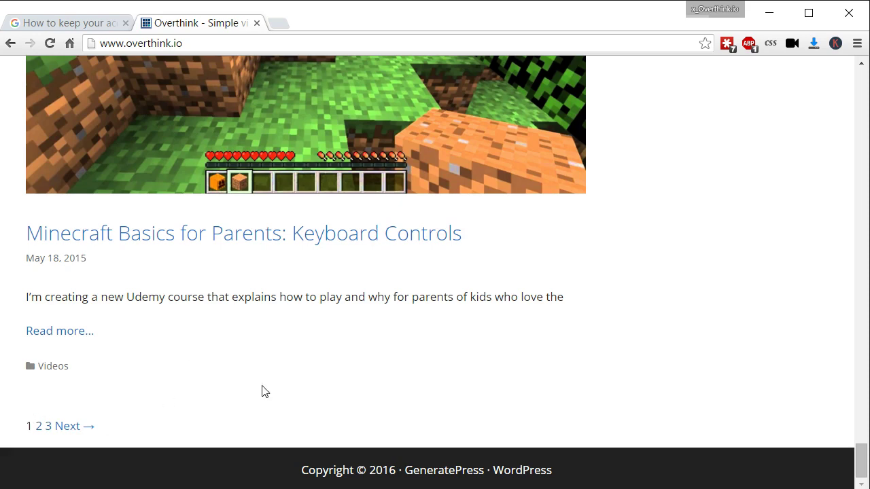
pyautogui.scroll(10, 534, 388)
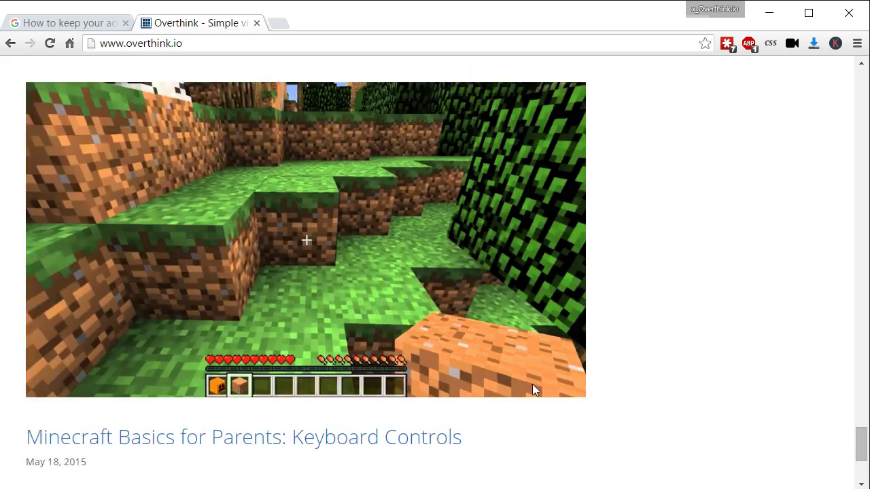
pyautogui.scroll(15, 534, 389)
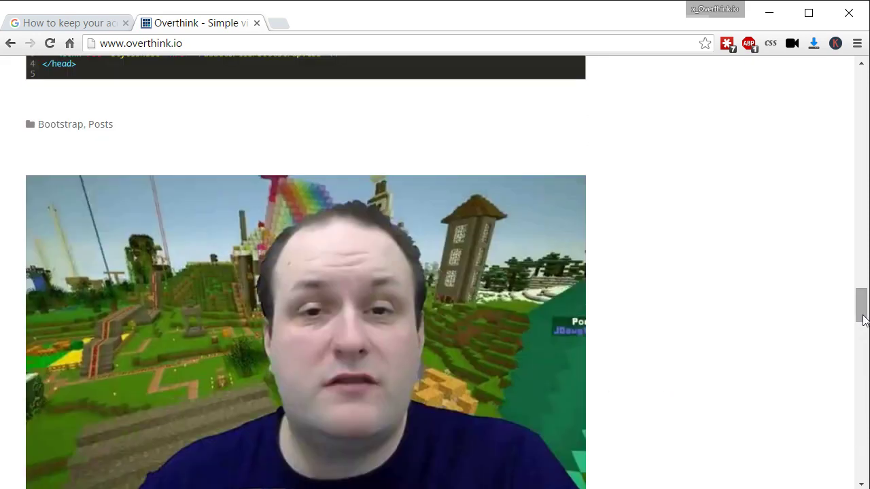
pyautogui.moveTo(863, 319); pyautogui.dragTo(862, 78)
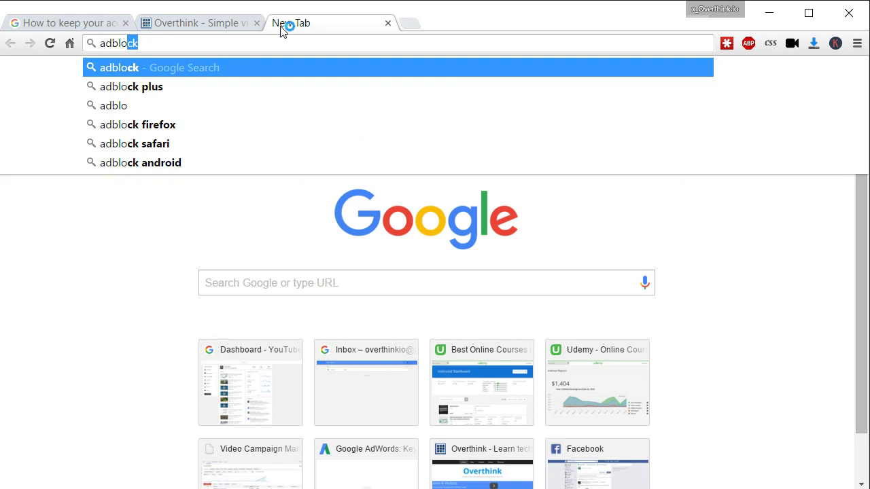
# Search Google for 'adblock plus chrome' in a new tab
pyautogui.write('k ply')
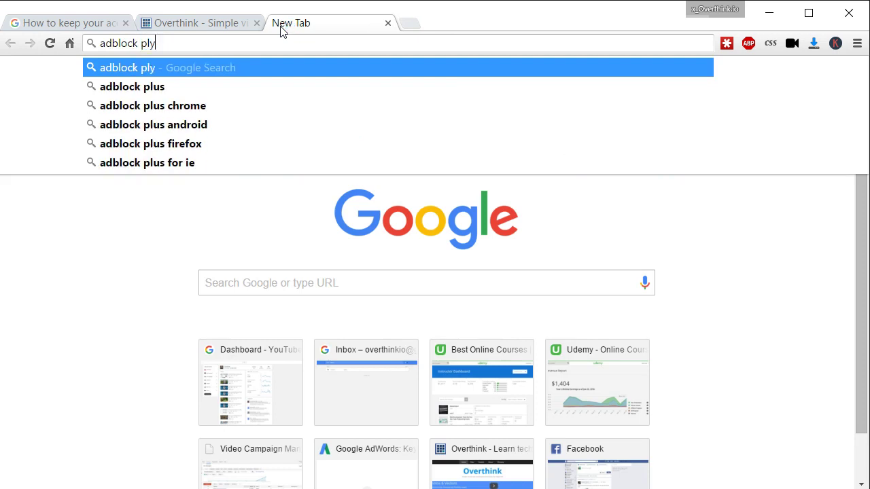
pyautogui.press('BackSpace')
pyautogui.write('us')
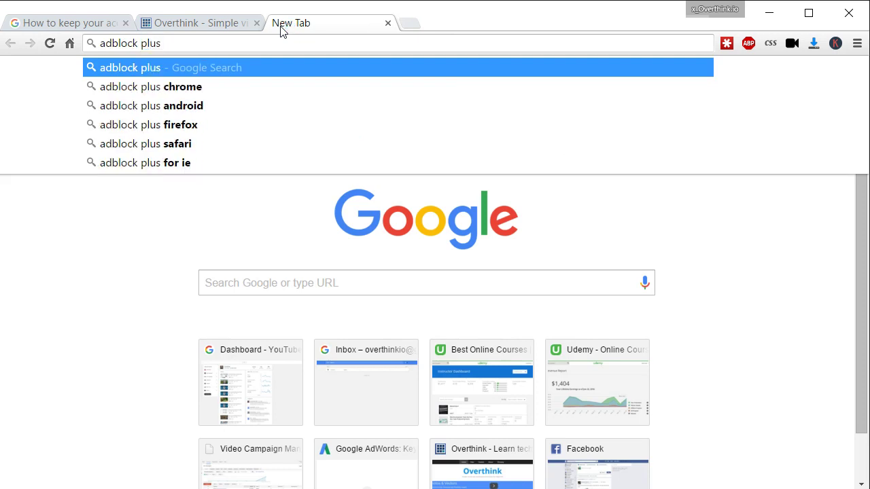
pyautogui.click(172, 87)
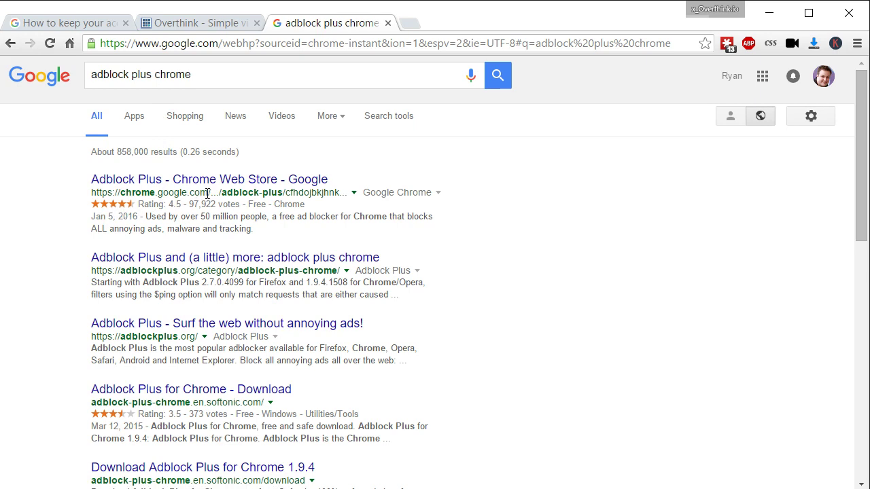
# Open the 'Adblock Plus - Chrome Web Store' result, which shows it already added to Chrome
pyautogui.click(139, 181)
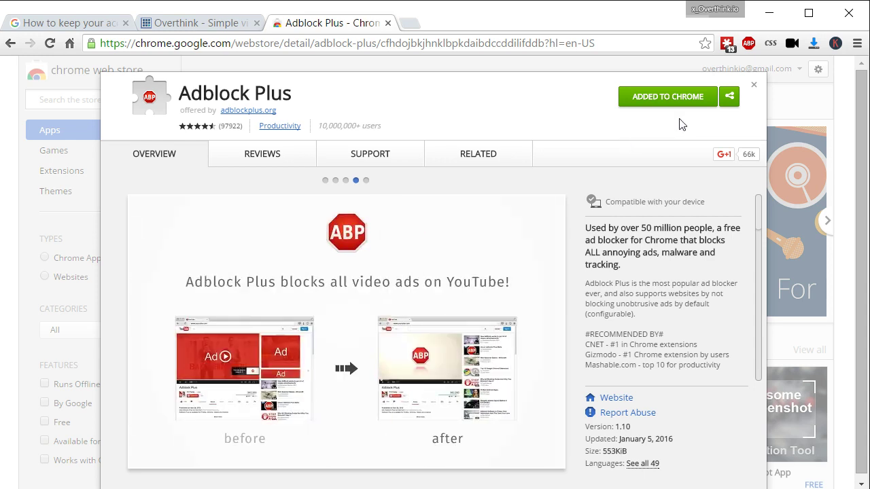
# Close the Web Store, disable Adblock Plus on overthink.io, and reload the site
pyautogui.click(753, 85)
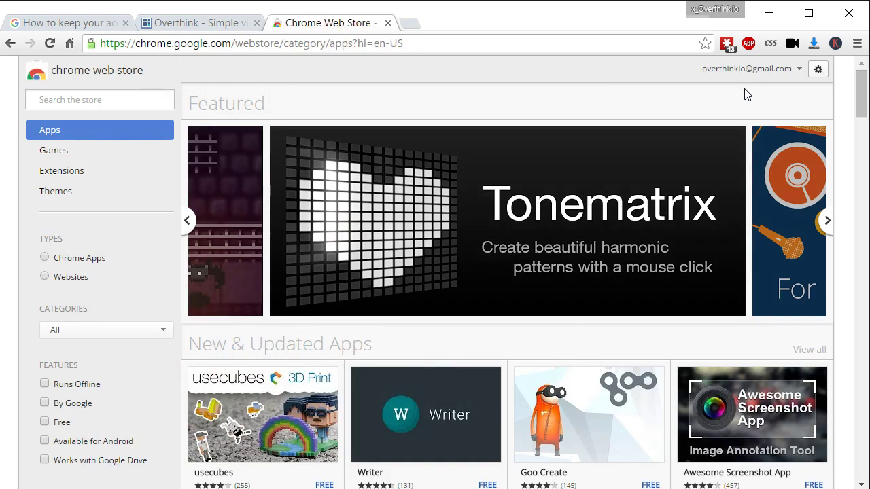
pyautogui.click(387, 23)
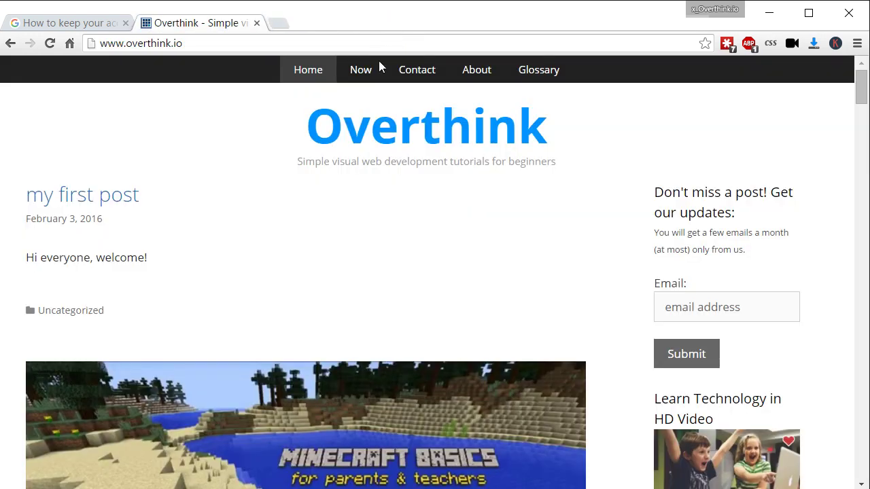
pyautogui.click(749, 45)
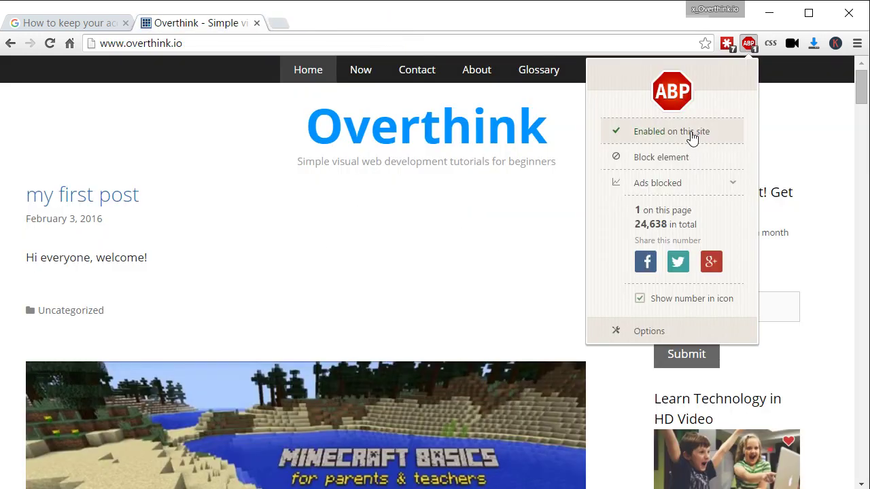
pyautogui.click(693, 138)
pyautogui.click(49, 43)
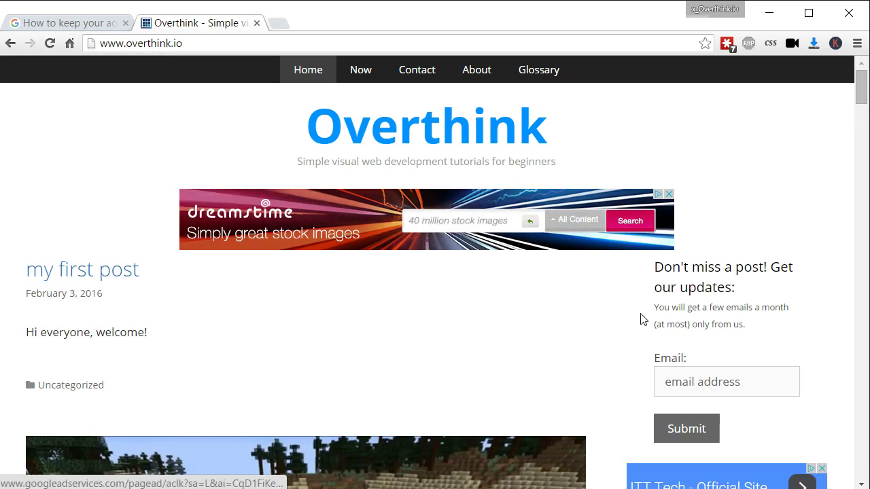
# Scroll through the reloaded overthink.io to check the dreamstime banner and sidebar ads
pyautogui.scroll(-10, 717, 304)
pyautogui.scroll(10, 598, 326)
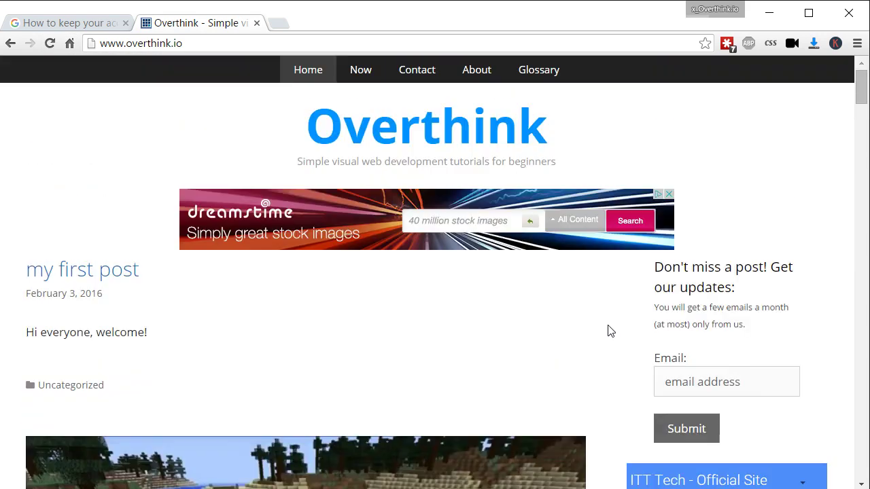
pyautogui.scroll(-19, 450, 303)
pyautogui.scroll(-20, 401, 292)
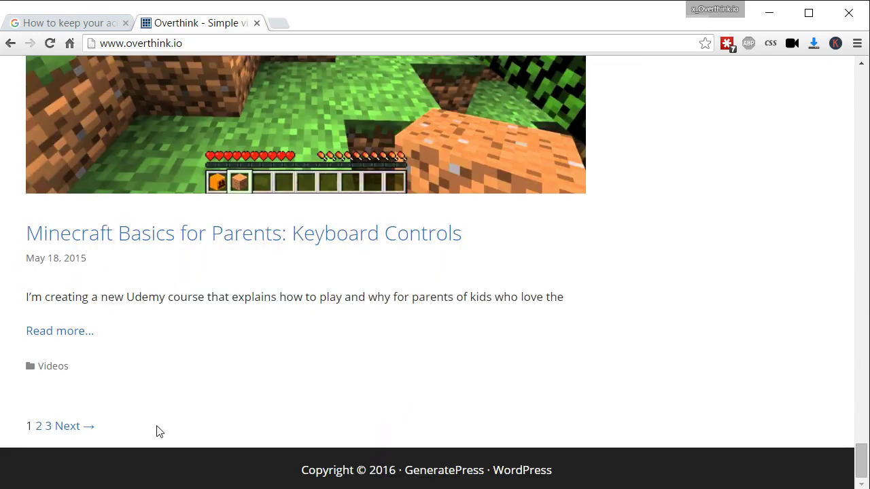
pyautogui.scroll(9, 557, 365)
pyautogui.moveTo(860, 413); pyautogui.dragTo(812, 89)
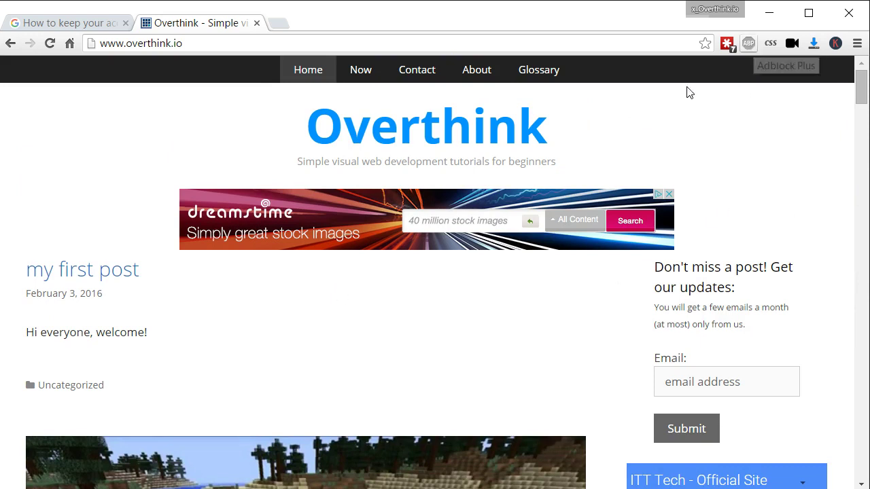
# Return to the 'How to keep your account in good standing' tab and scroll its FAQ list
pyautogui.click(64, 23)
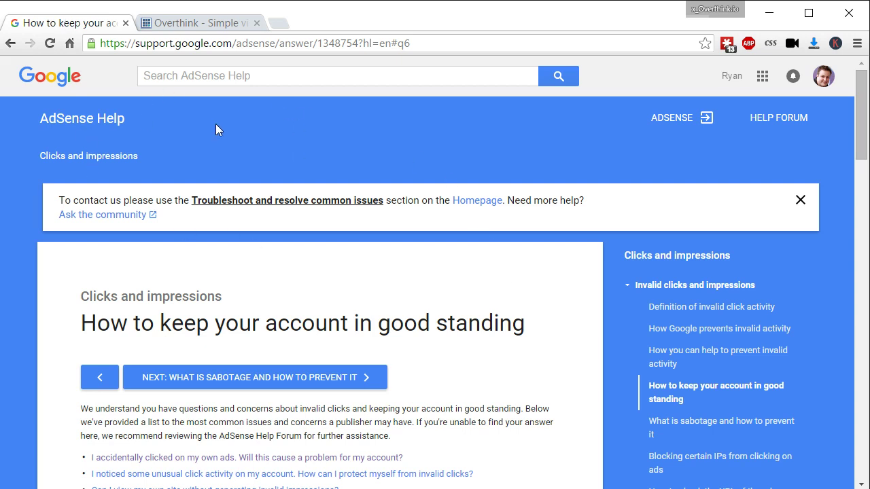
pyautogui.scroll(-4, 340, 246)
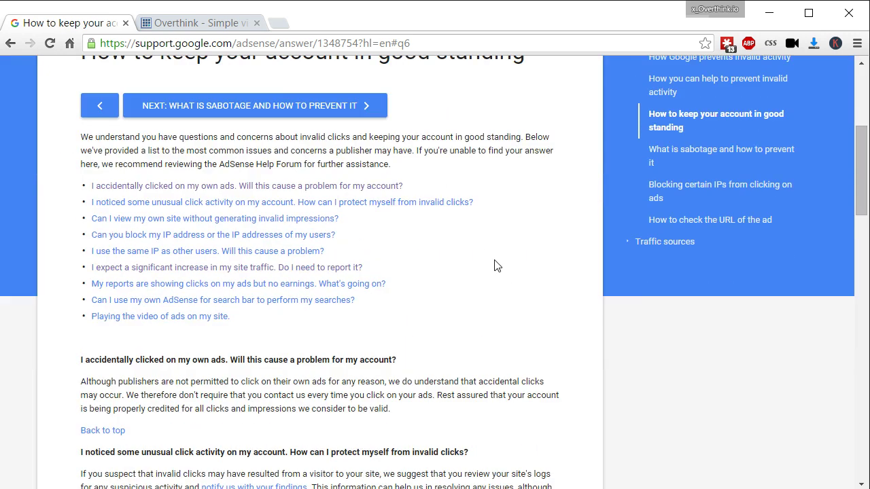
pyautogui.scroll(2, 494, 265)
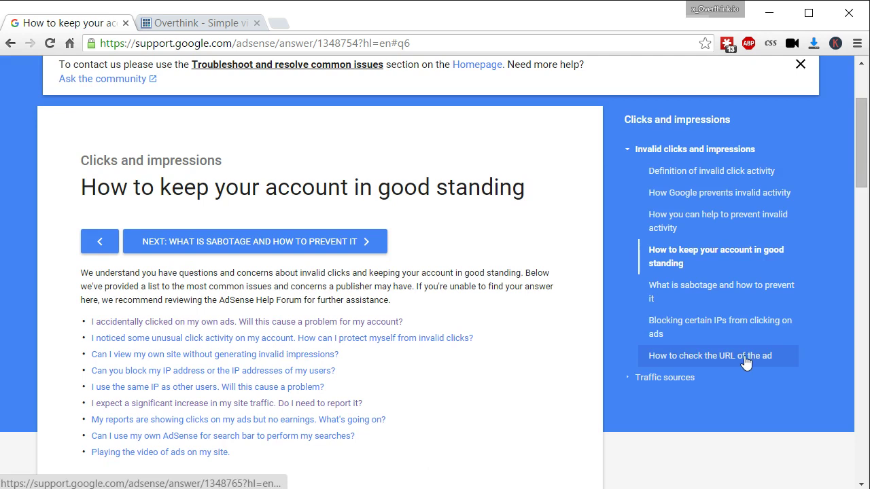
pyautogui.scroll(2, 364, 389)
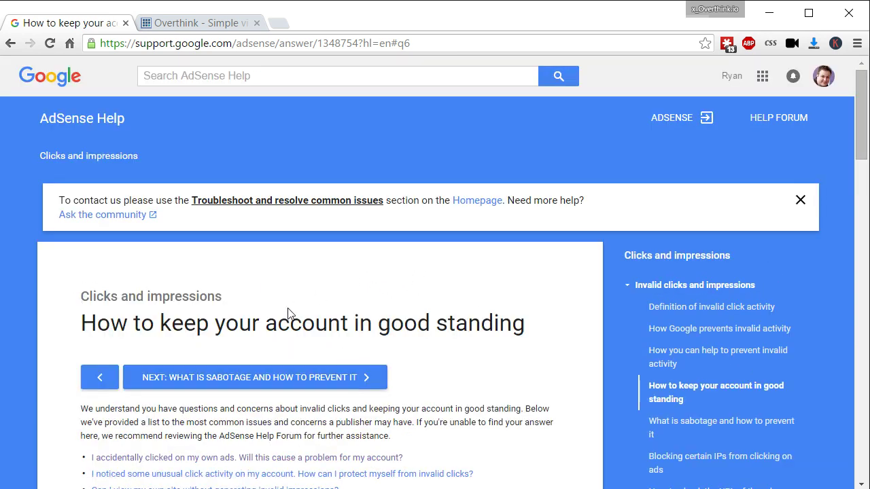
pyautogui.scroll(-15, 298, 305)
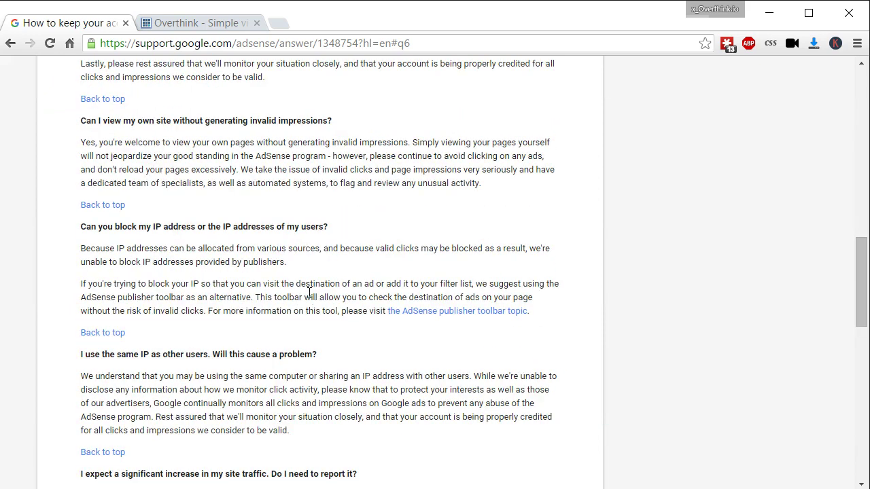
pyautogui.scroll(-10, 309, 292)
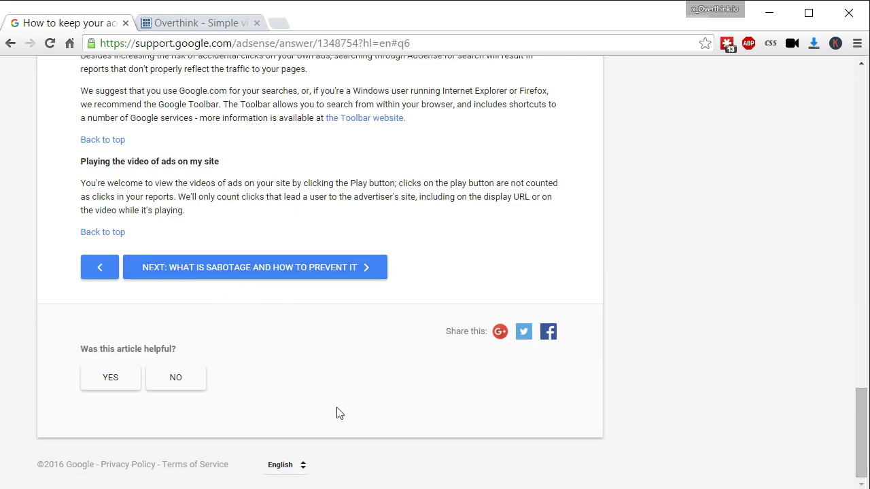
pyautogui.scroll(15, 337, 413)
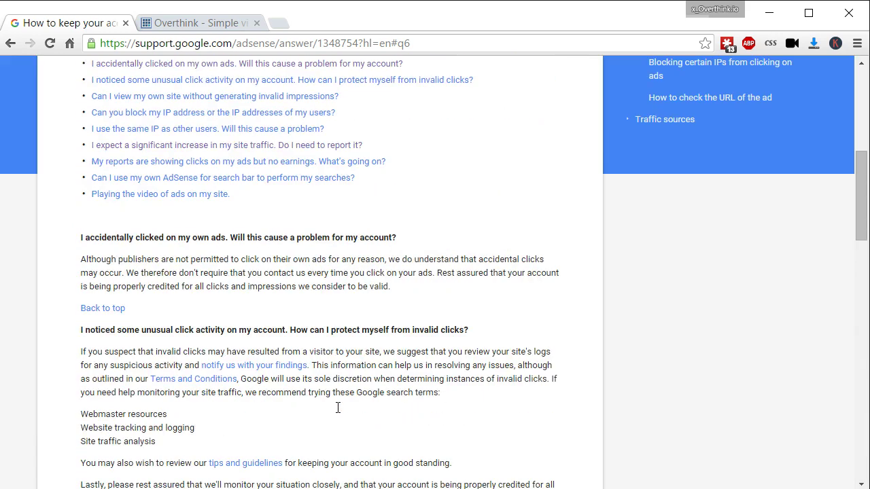